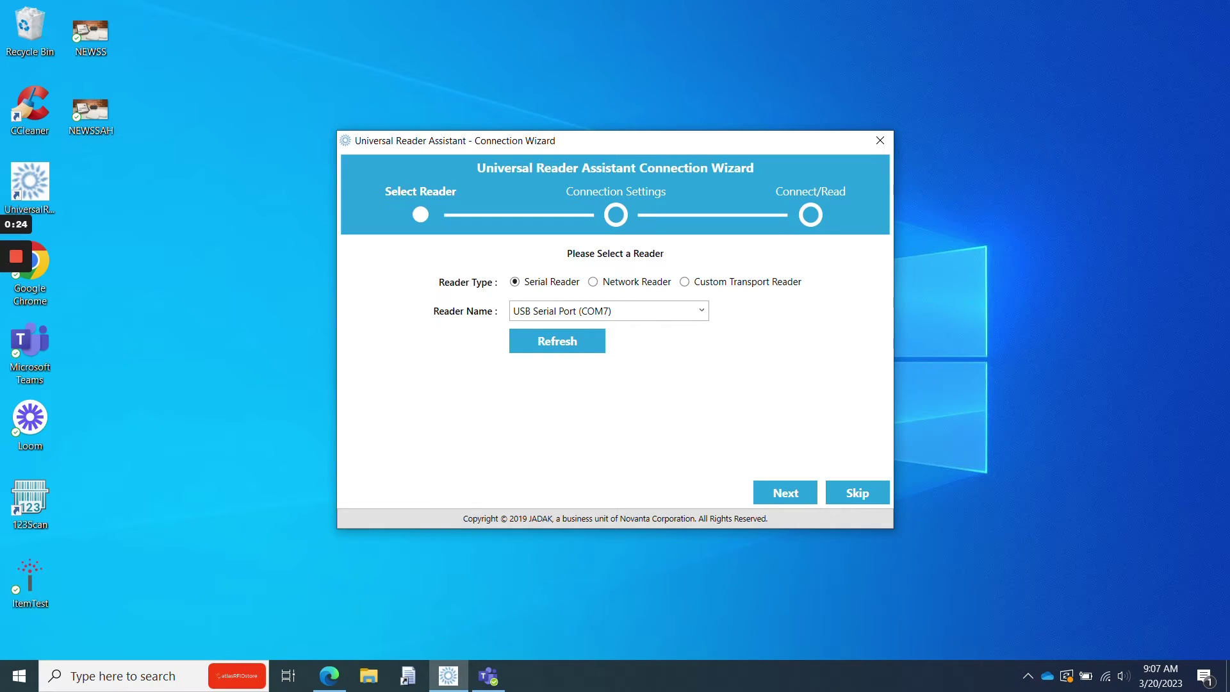
- Select region NA2 with antenna 1 enabled and continue to the connection summary
{"action": "left_click", "coordinate": [794, 499]}
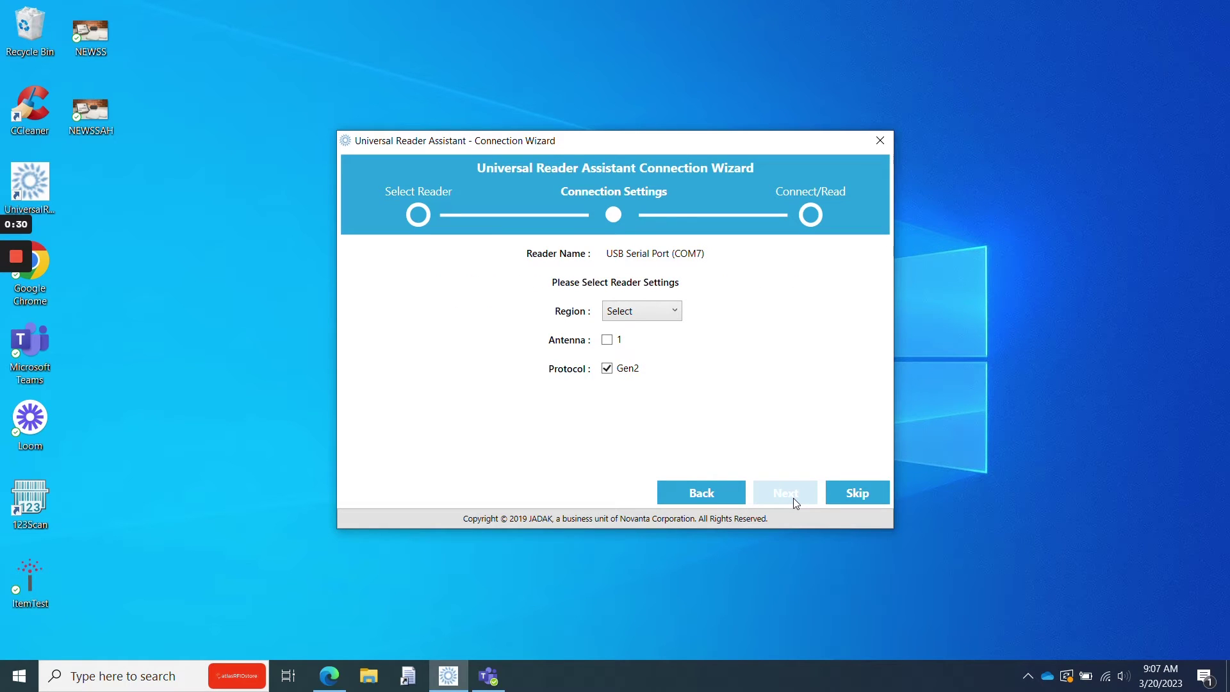
{"action": "left_click", "coordinate": [673, 311]}
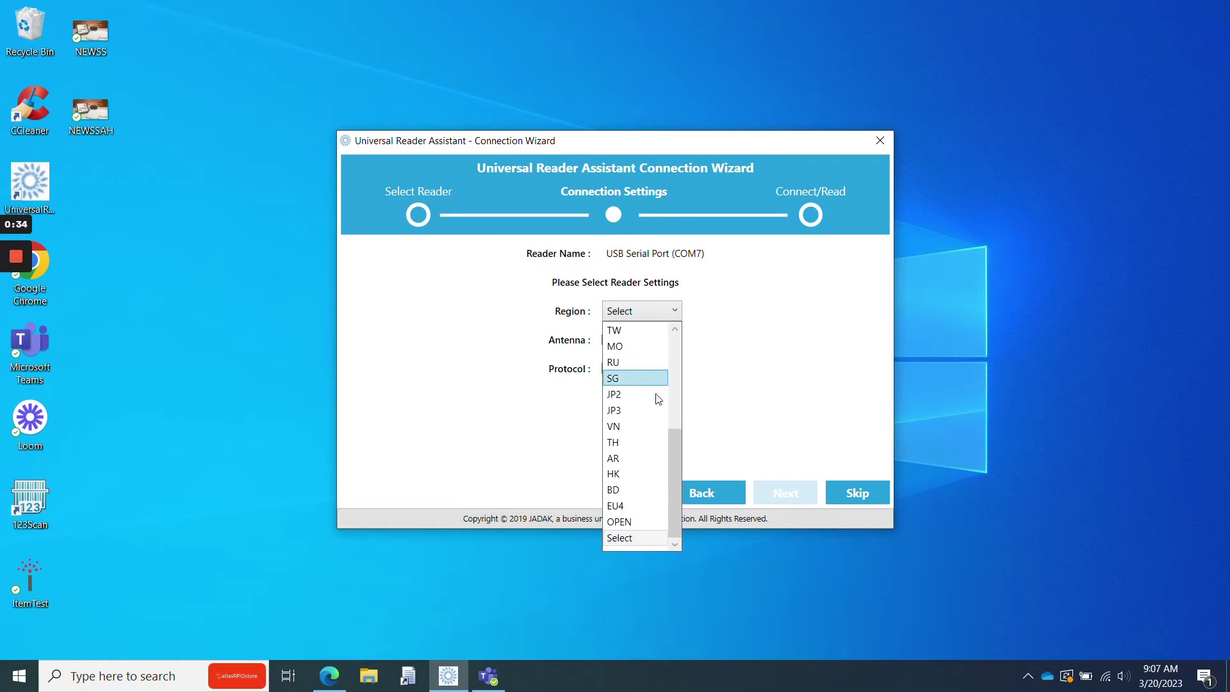
{"action": "scroll", "coordinate": [657, 402], "scroll_direction": "up", "scroll_amount": 4}
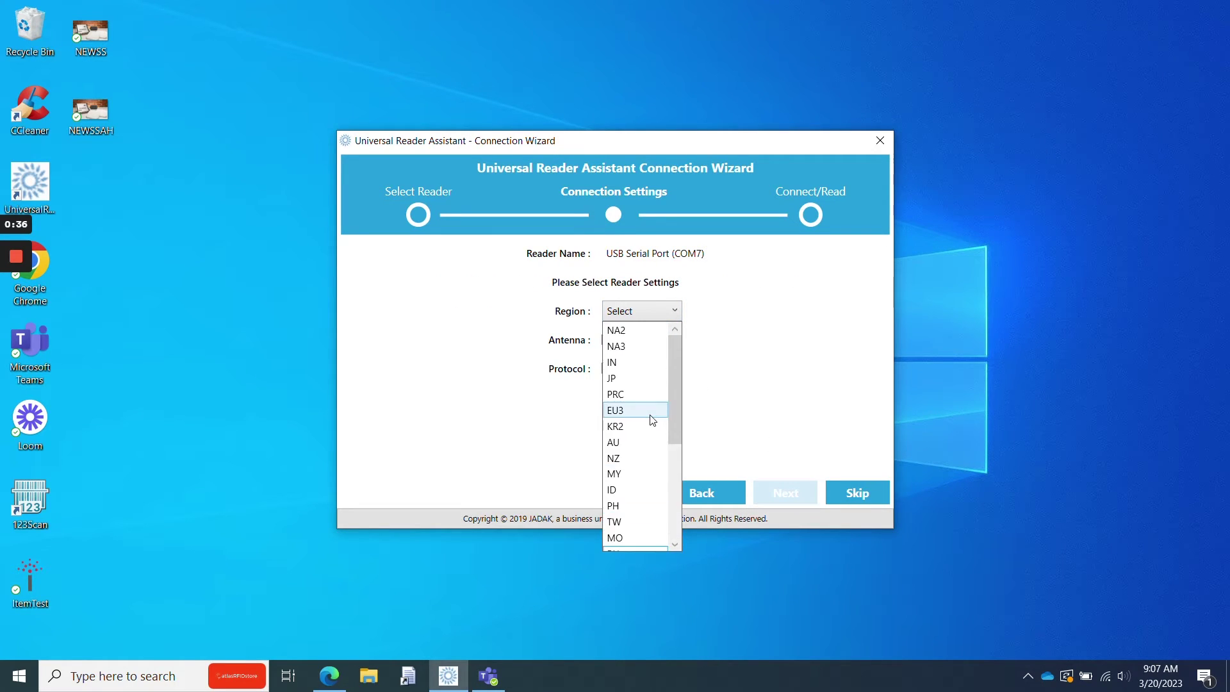
{"action": "left_click", "coordinate": [648, 331]}
{"action": "left_click", "coordinate": [607, 340]}
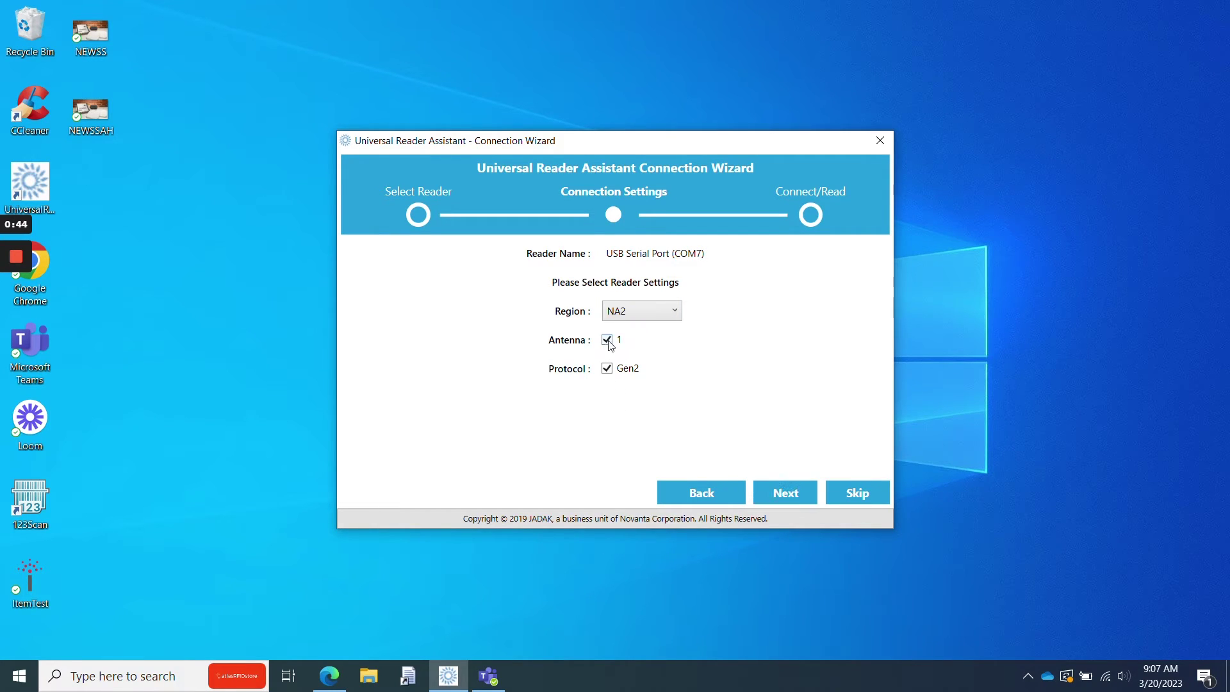
{"action": "left_click", "coordinate": [784, 496]}
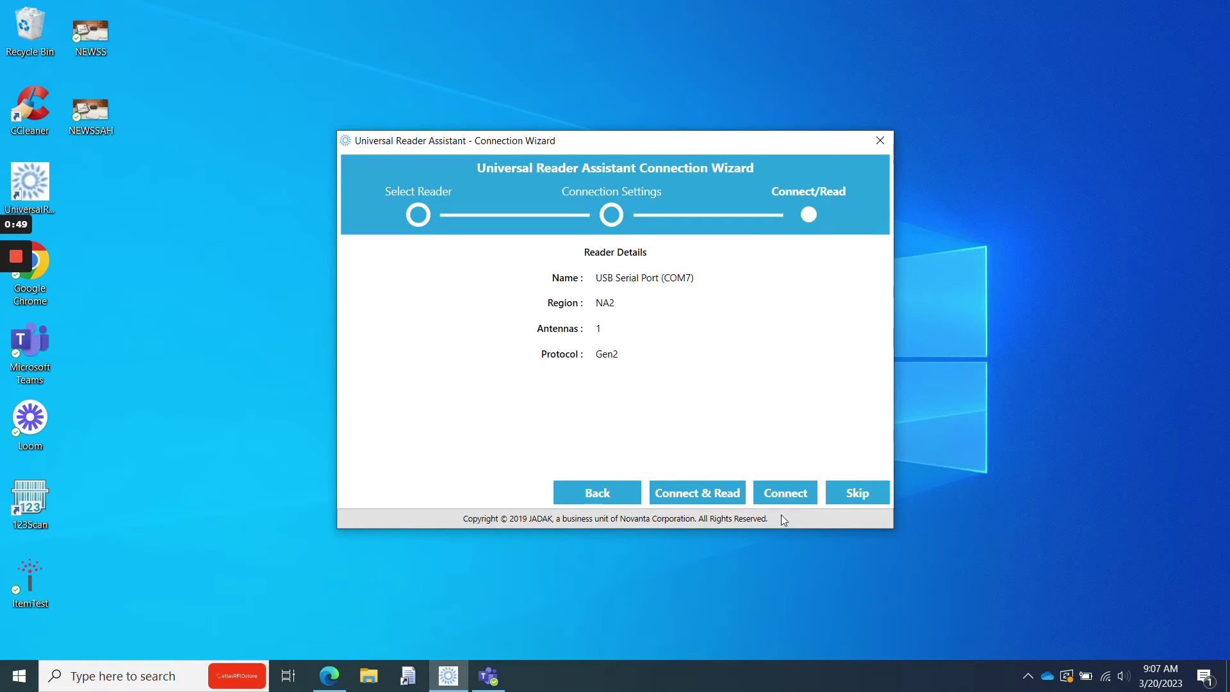
- Connect to the M6e Nano on COM7 and read nearby tags into Tag Results
{"action": "left_click", "coordinate": [777, 497]}
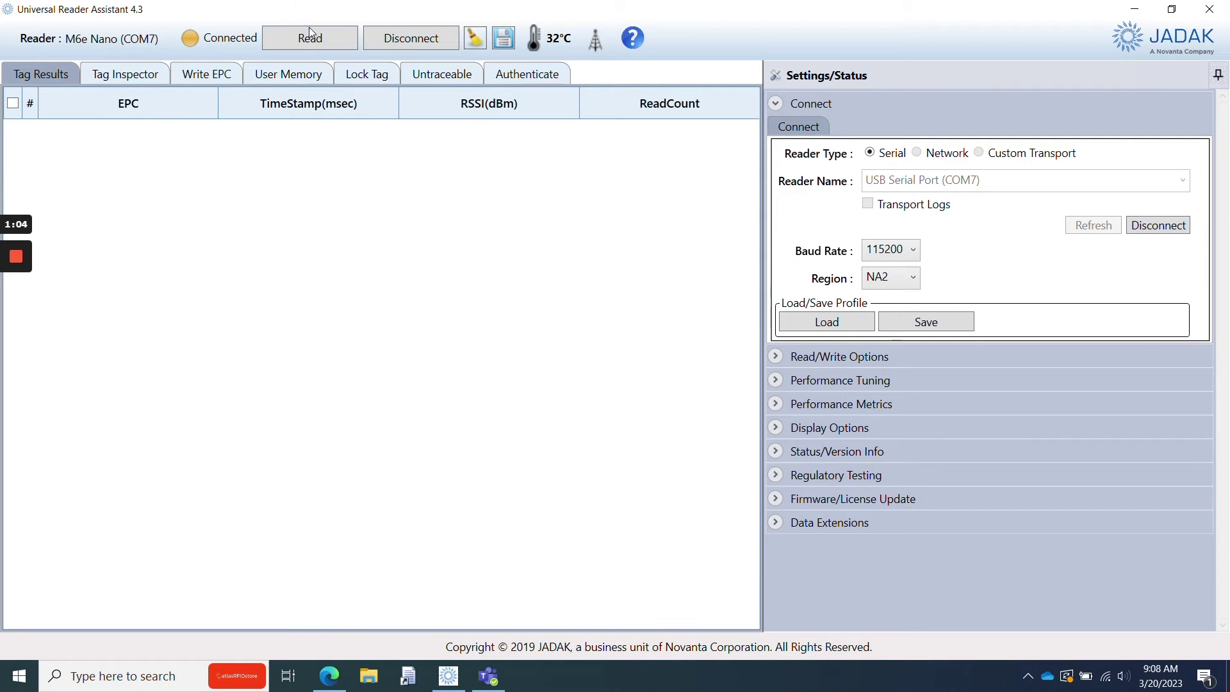
{"action": "left_click", "coordinate": [316, 42]}
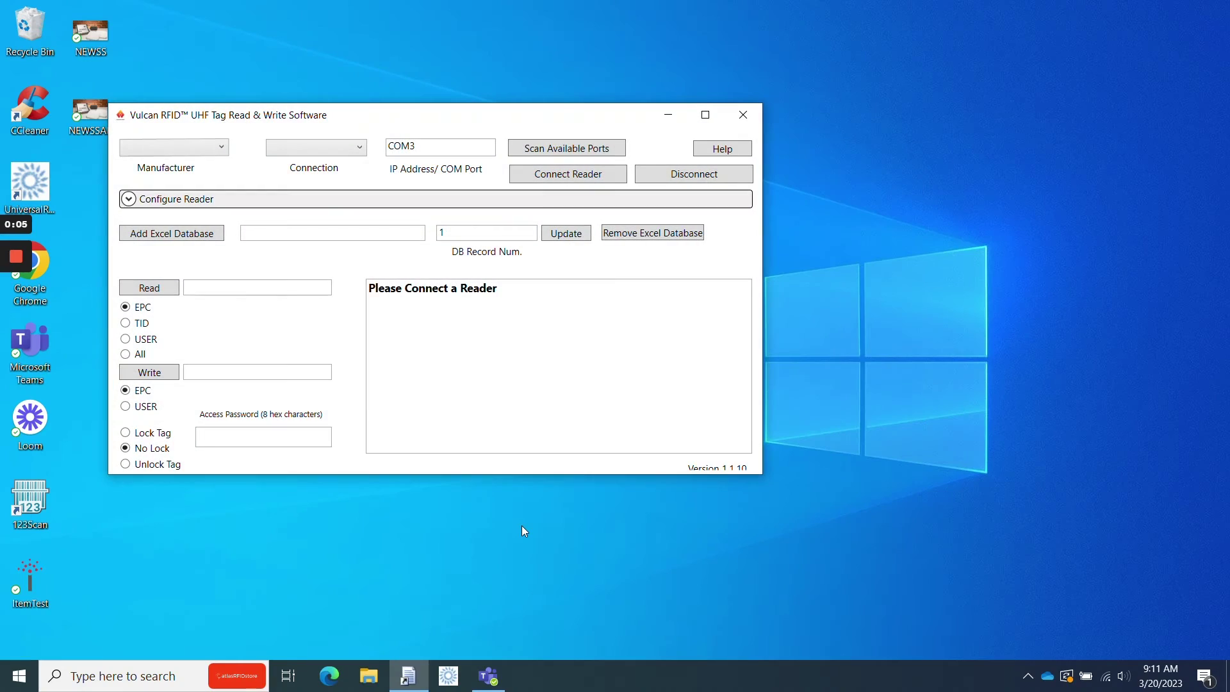
- Choose manufacturer Vulcan with a Serial connection, scan ports and connect the reader on COM7
{"action": "left_click", "coordinate": [710, 117]}
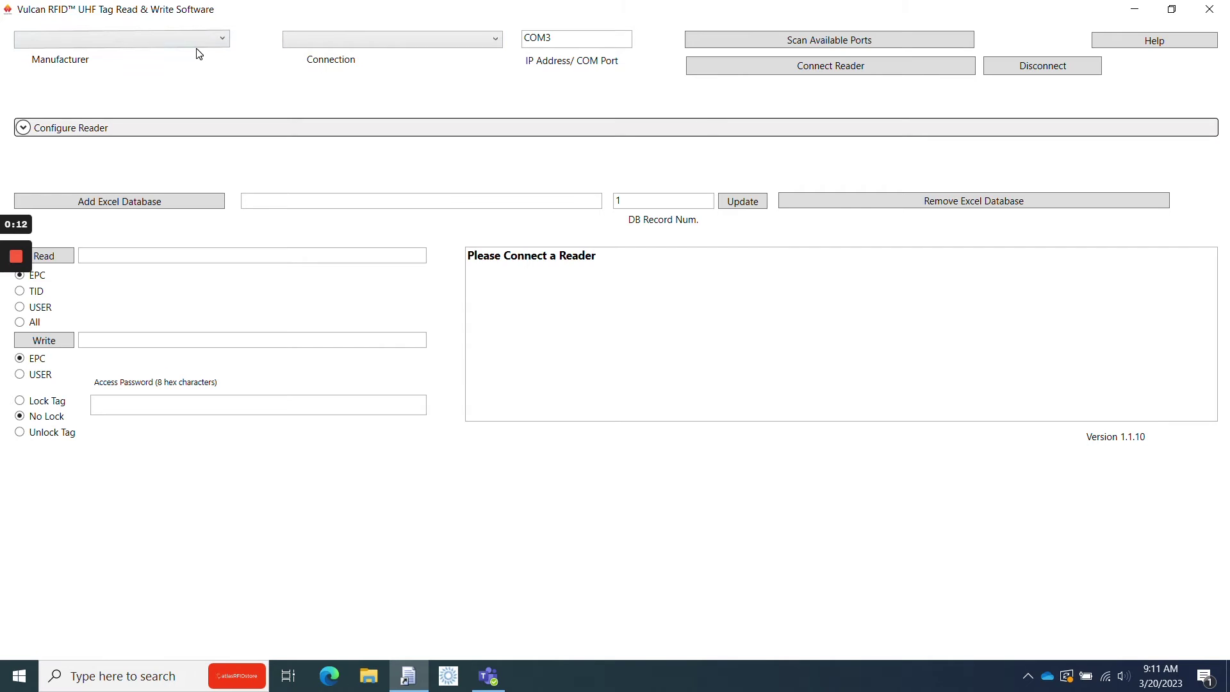
{"action": "left_click", "coordinate": [218, 38]}
{"action": "left_click", "coordinate": [197, 74]}
{"action": "left_click", "coordinate": [430, 42]}
{"action": "left_click", "coordinate": [423, 57]}
{"action": "left_click", "coordinate": [745, 40]}
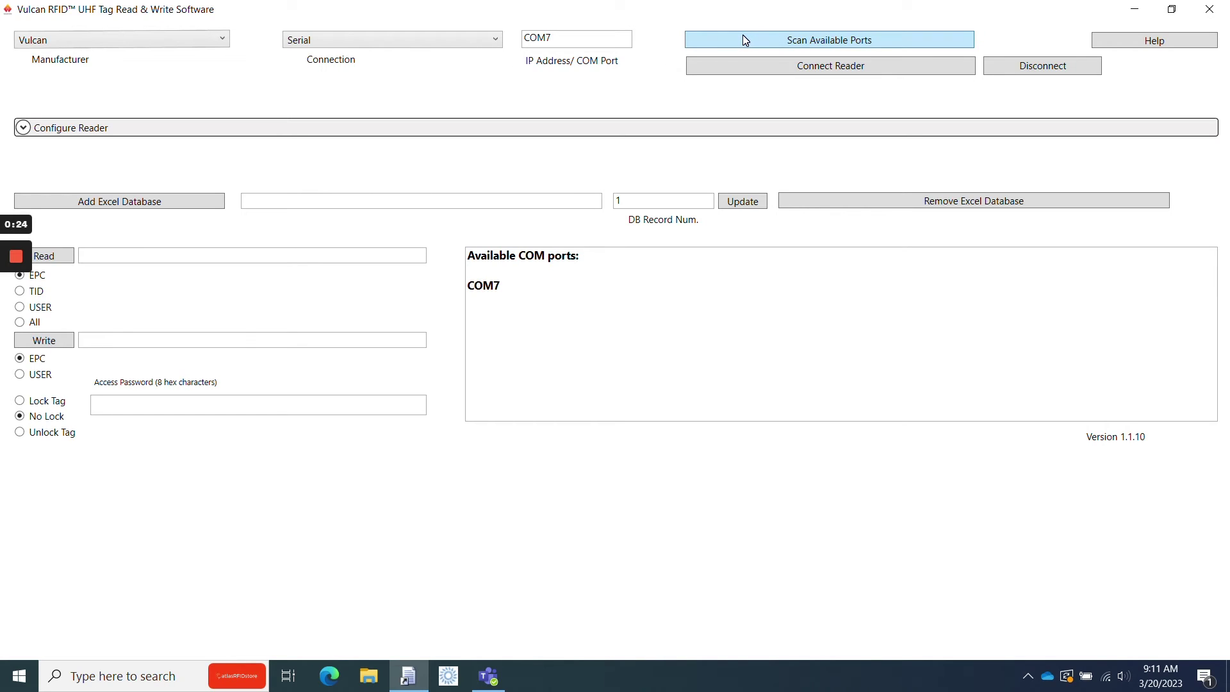
{"action": "left_click", "coordinate": [745, 70]}
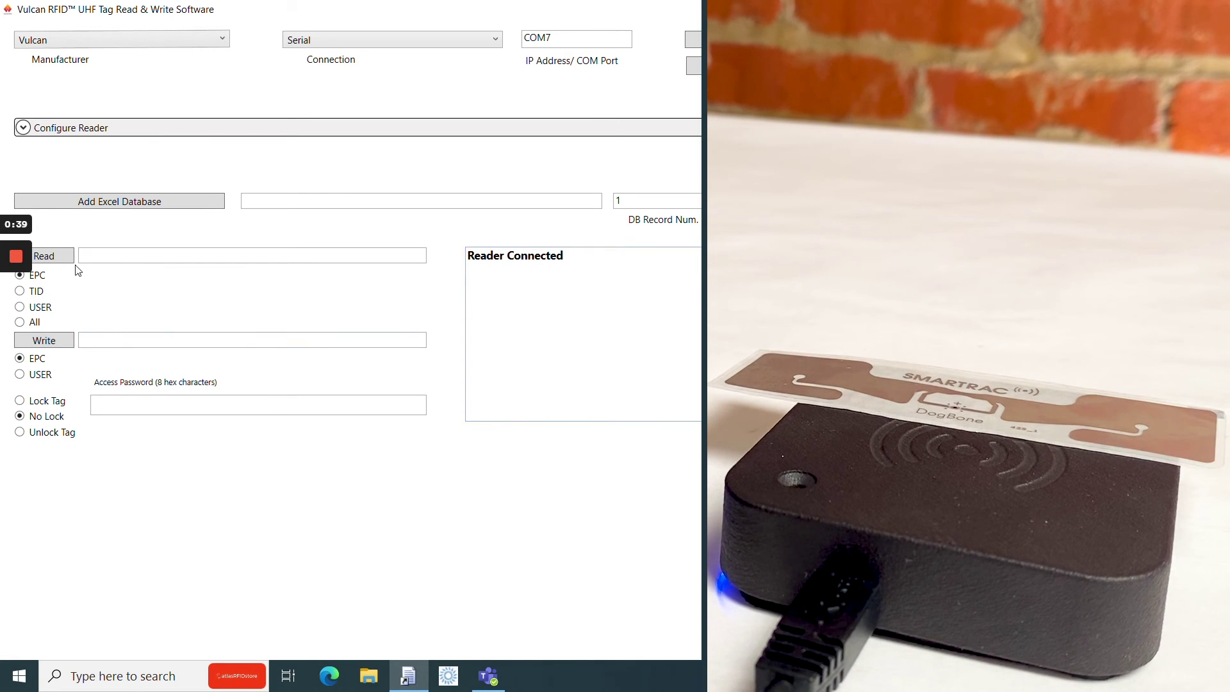
{"action": "left_click", "coordinate": [44, 256]}
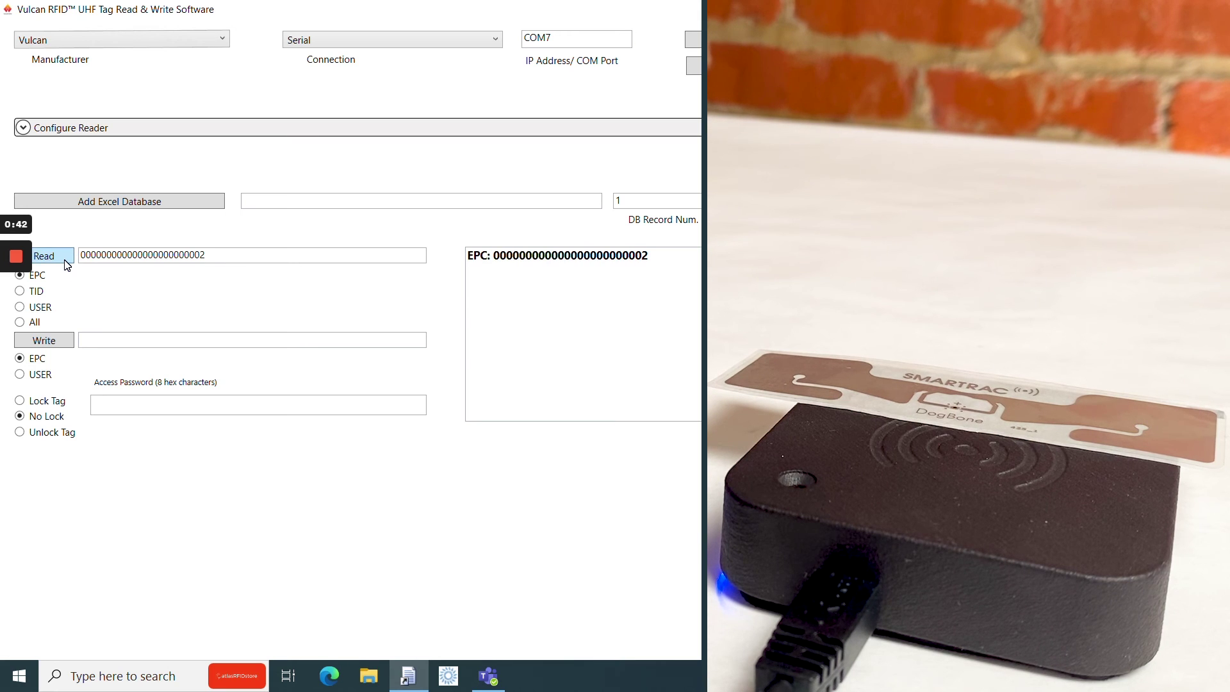